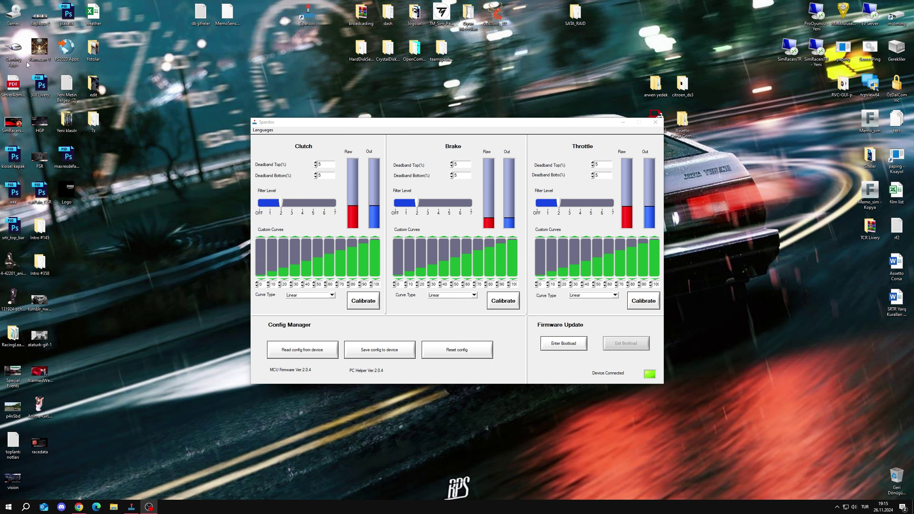
Launch Content Manager from the Gaming Apps folder and open the Assetto Corsa controls settings
{"action": "double_click", "coordinate": [12, 50]}
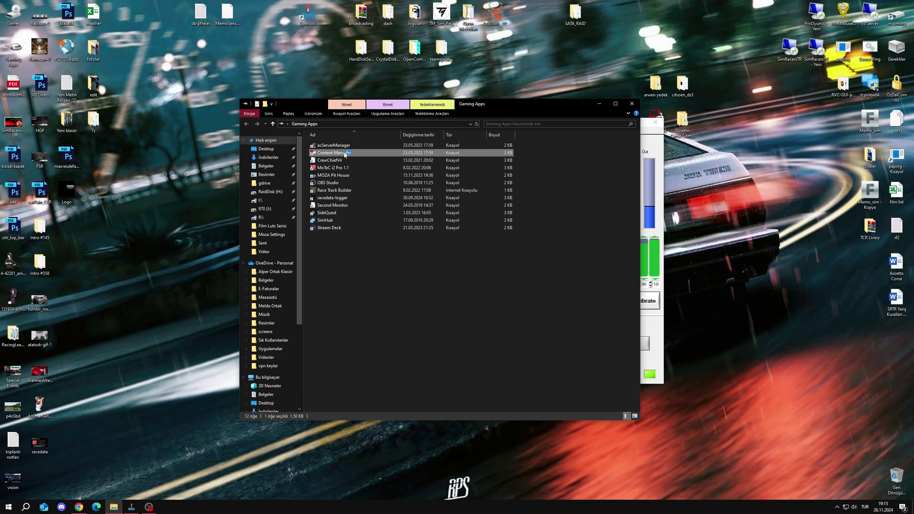
{"action": "left_click", "coordinate": [599, 103]}
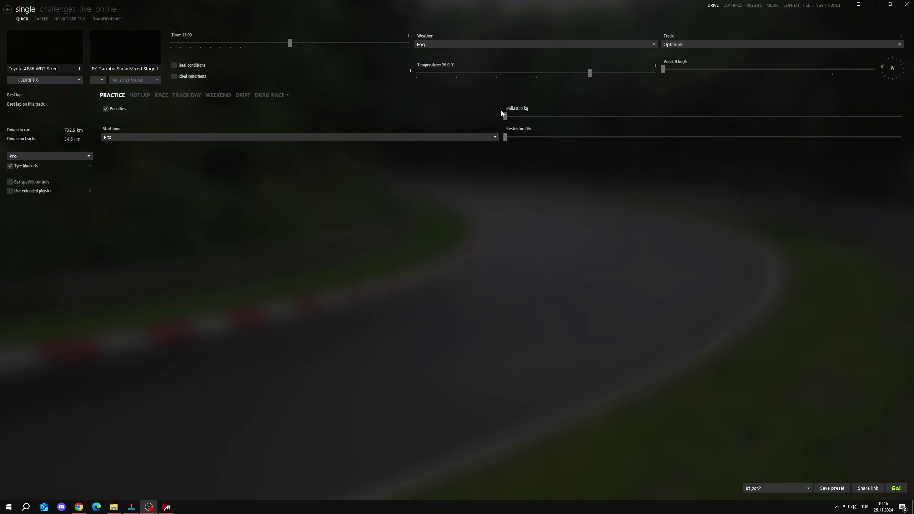
{"action": "left_click", "coordinate": [812, 6]}
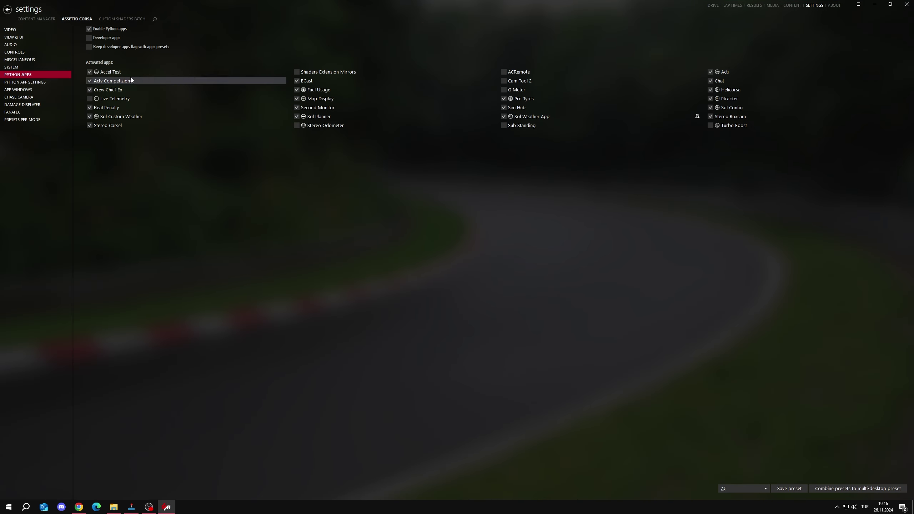
{"action": "left_click", "coordinate": [14, 52]}
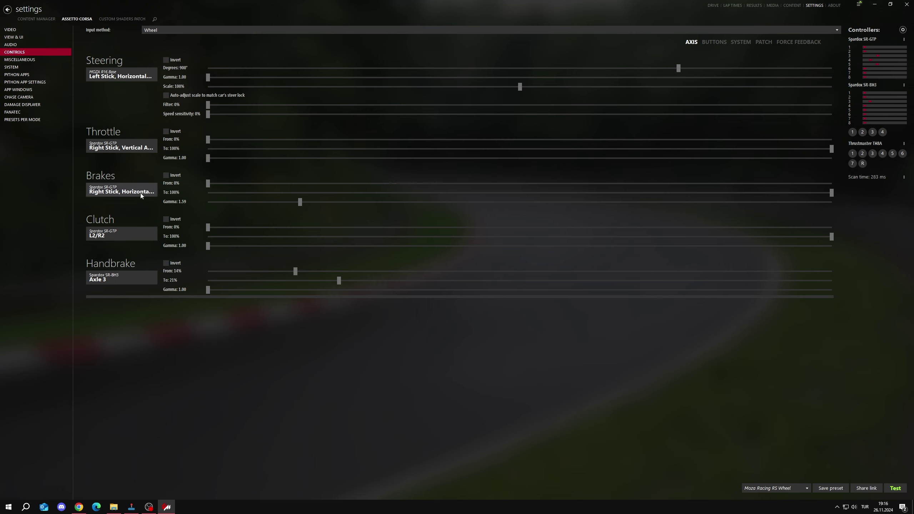
Try to bind the brakes to Axle 5 and the clutch to Axle 4 of the Spardox SR-GTP pedals
{"action": "left_click", "coordinate": [130, 192]}
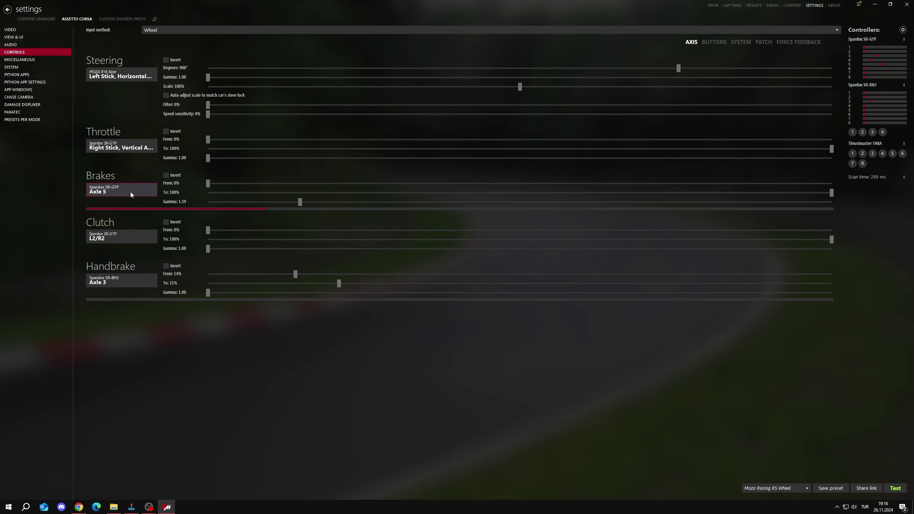
{"action": "left_click", "coordinate": [121, 238]}
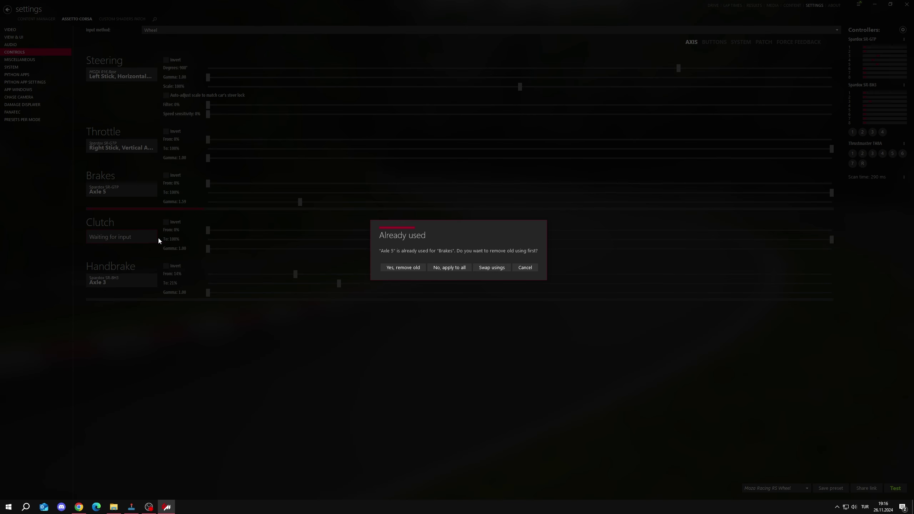
{"action": "left_click", "coordinate": [524, 267]}
{"action": "left_click", "coordinate": [121, 236]}
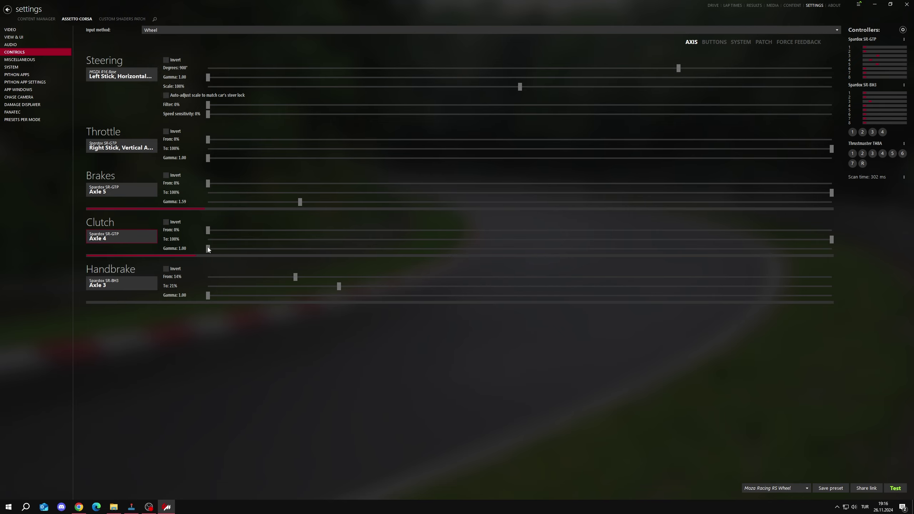
Switch to the Spardox pedal software and read the configuration from the device
{"action": "left_click", "coordinate": [874, 4]}
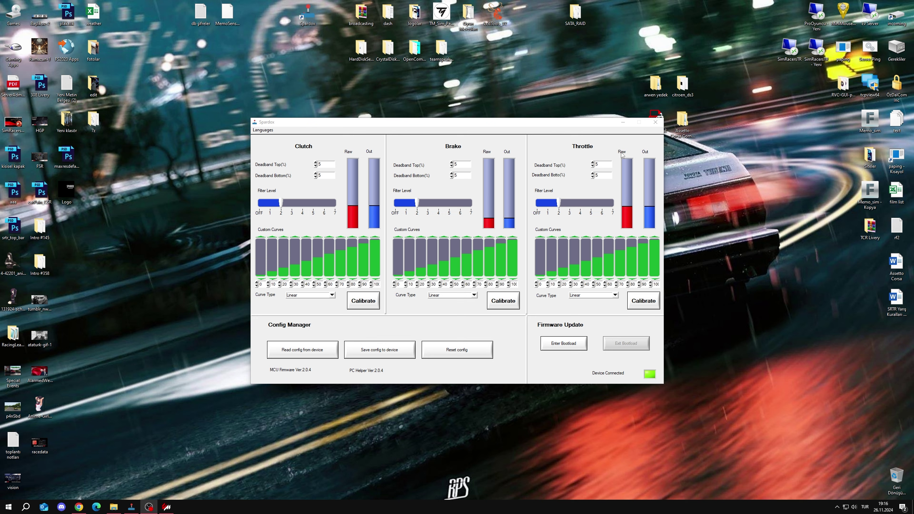
{"action": "left_click", "coordinate": [287, 355]}
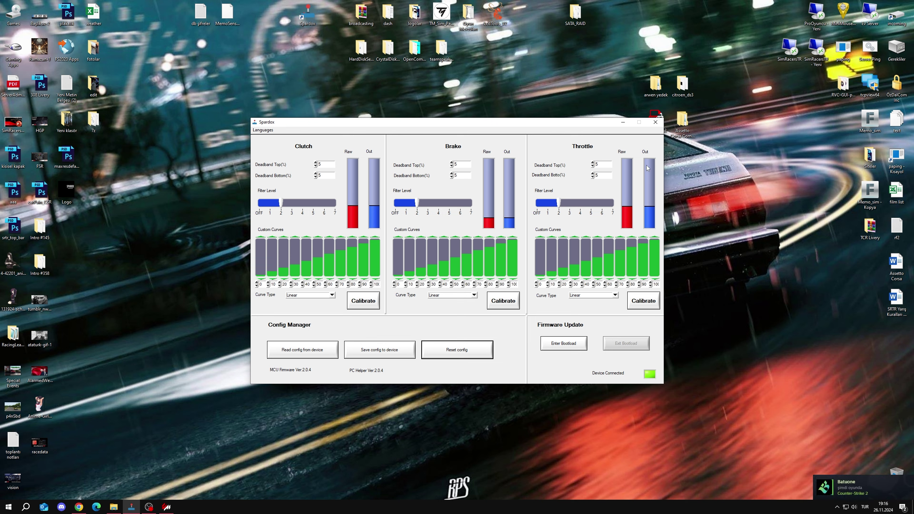
Calibrate the throttle pedal and save the configuration to the device
{"action": "left_click", "coordinate": [646, 306]}
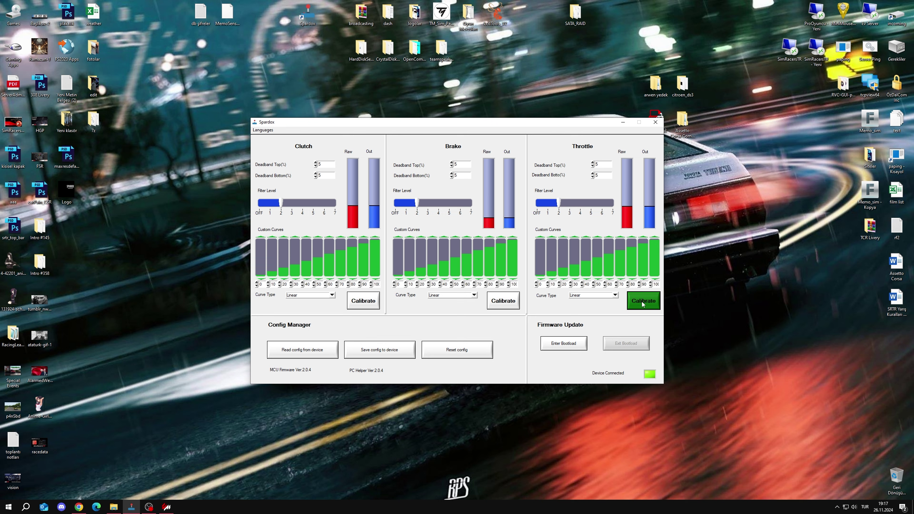
{"action": "left_click", "coordinate": [643, 304]}
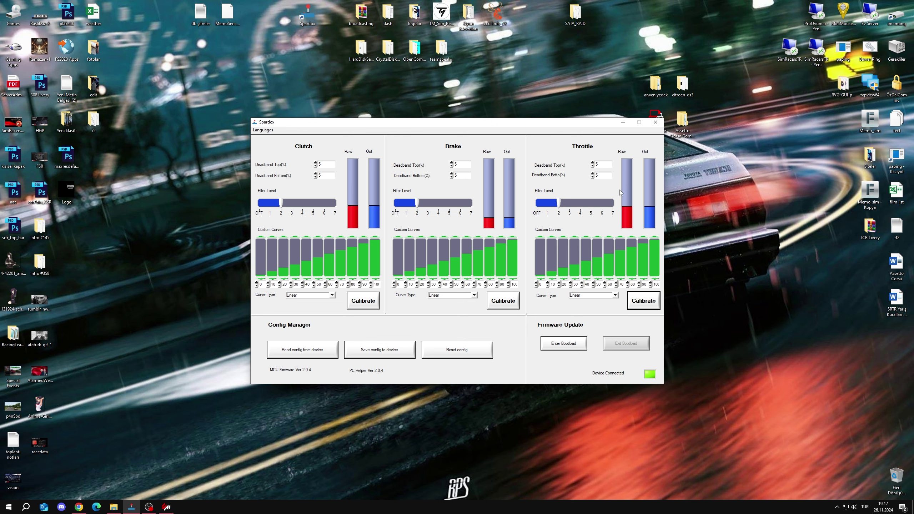
{"action": "left_click", "coordinate": [381, 353]}
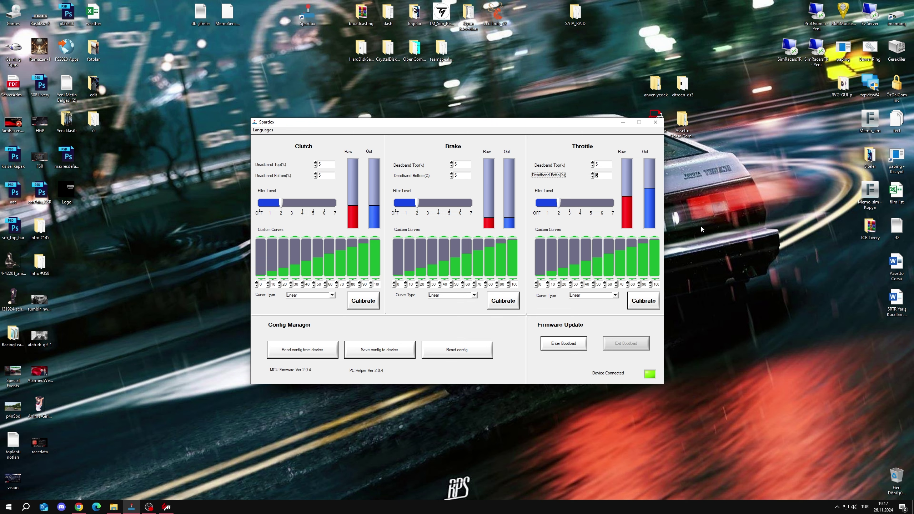
Try the Exponent and Exponent Invert curve types on the throttle
{"action": "left_click", "coordinate": [581, 296]}
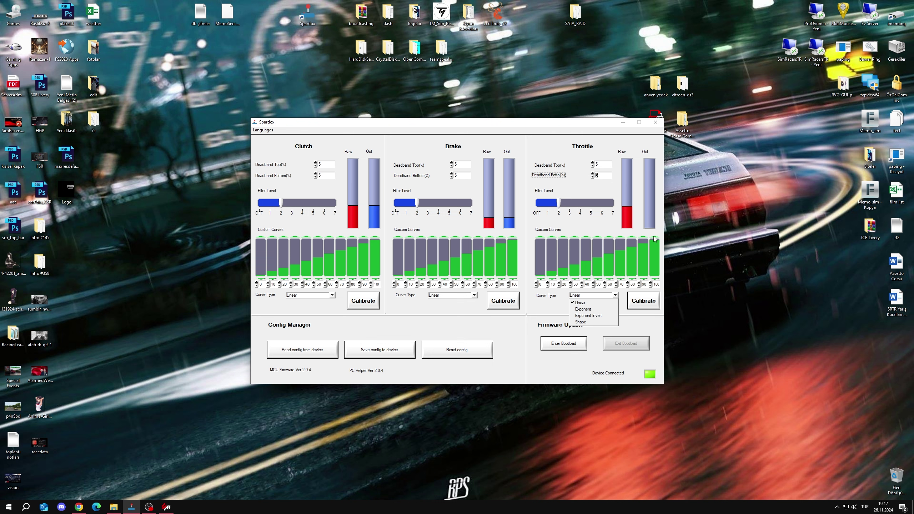
{"action": "left_click", "coordinate": [581, 309]}
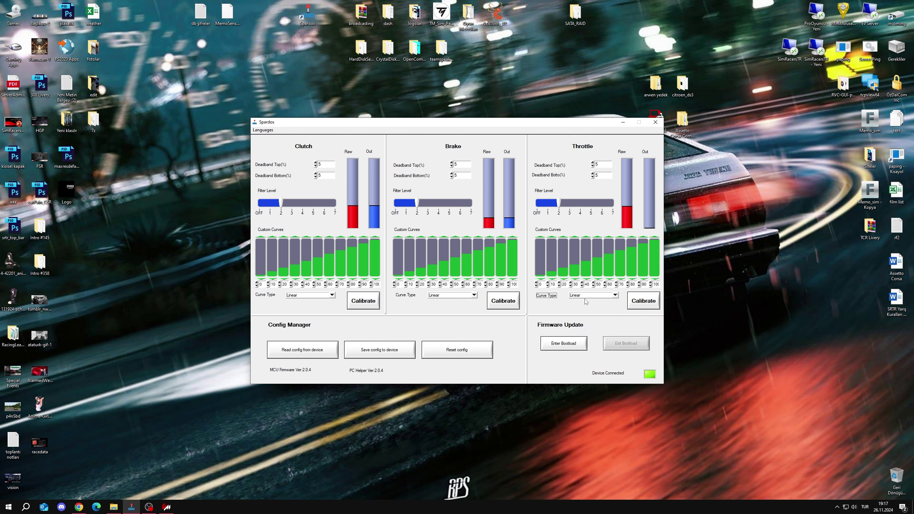
{"action": "left_click", "coordinate": [586, 295]}
{"action": "left_click", "coordinate": [587, 309]}
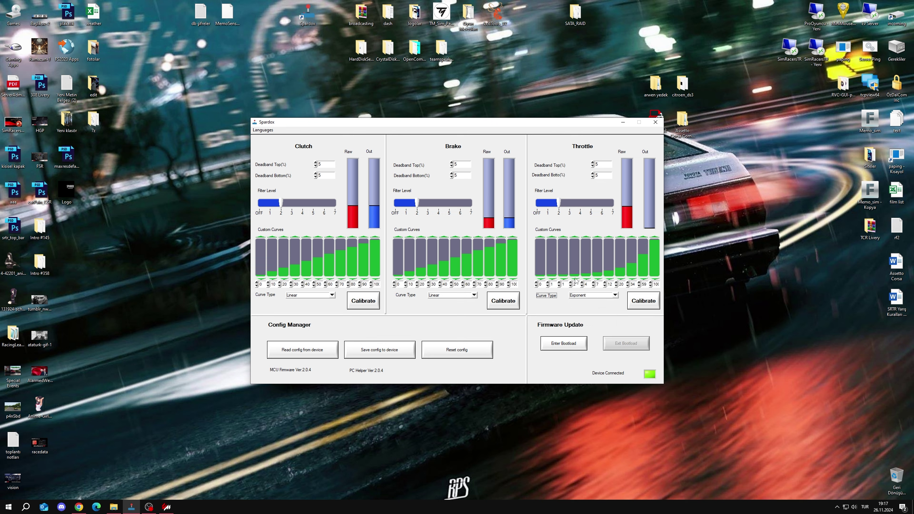
{"action": "left_click", "coordinate": [593, 295]}
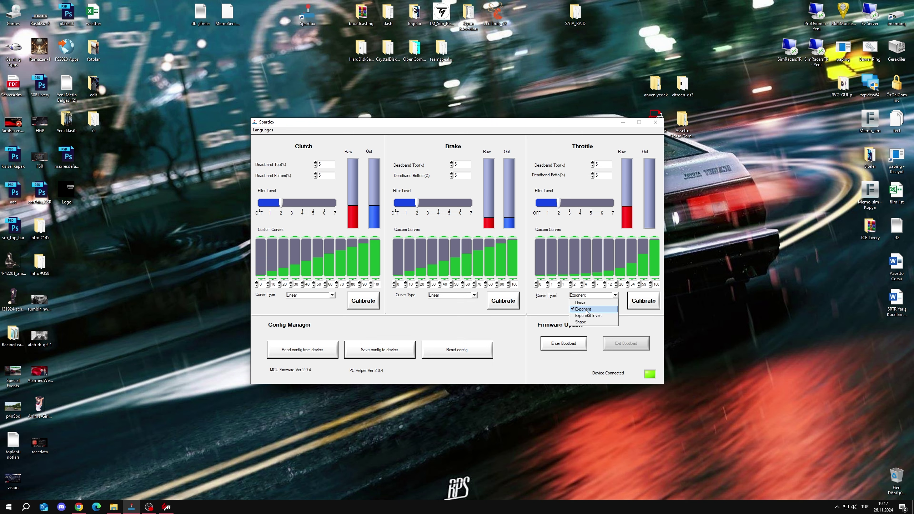
{"action": "left_click", "coordinate": [589, 317]}
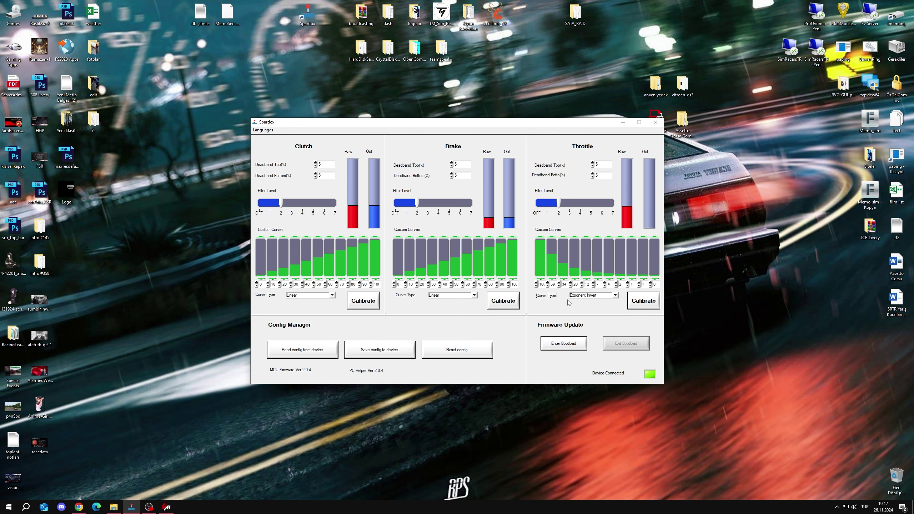
Try the Shape curve type on the throttle with adjusted curve bars, and return the curve type to Linear
{"action": "left_click", "coordinate": [578, 296]}
{"action": "left_click", "coordinate": [579, 324]}
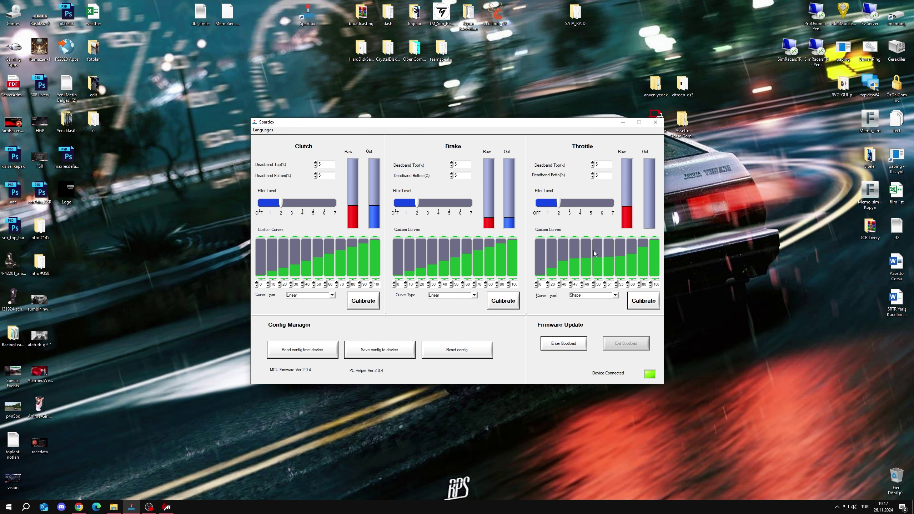
{"action": "mouse_move", "coordinate": [596, 253]}
{"action": "left_mouse_down"}
{"action": "mouse_move", "coordinate": [586, 264]}
{"action": "mouse_move", "coordinate": [574, 258]}
{"action": "left_mouse_up"}
{"action": "left_click", "coordinate": [585, 296]}
{"action": "left_click", "coordinate": [584, 301]}
Calibrate the brake pedal and save the configuration to the device
{"action": "left_click", "coordinate": [507, 304]}
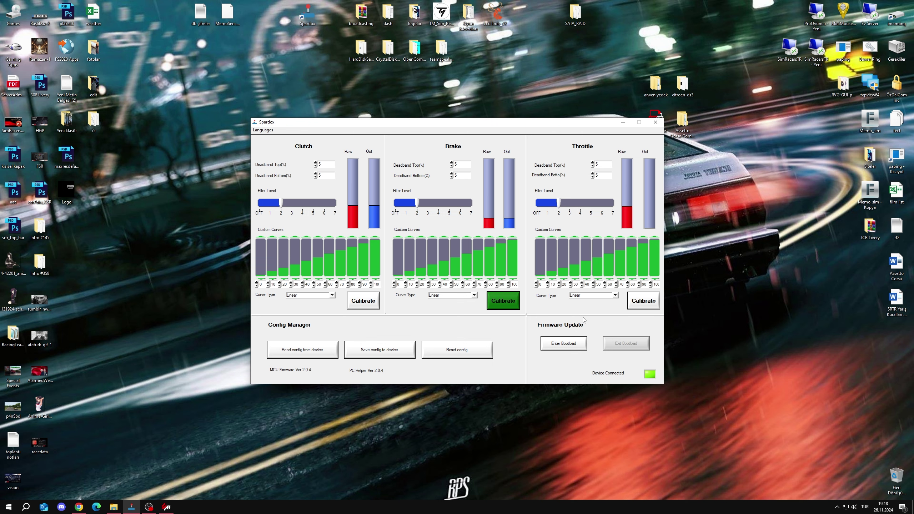
{"action": "left_click", "coordinate": [503, 303]}
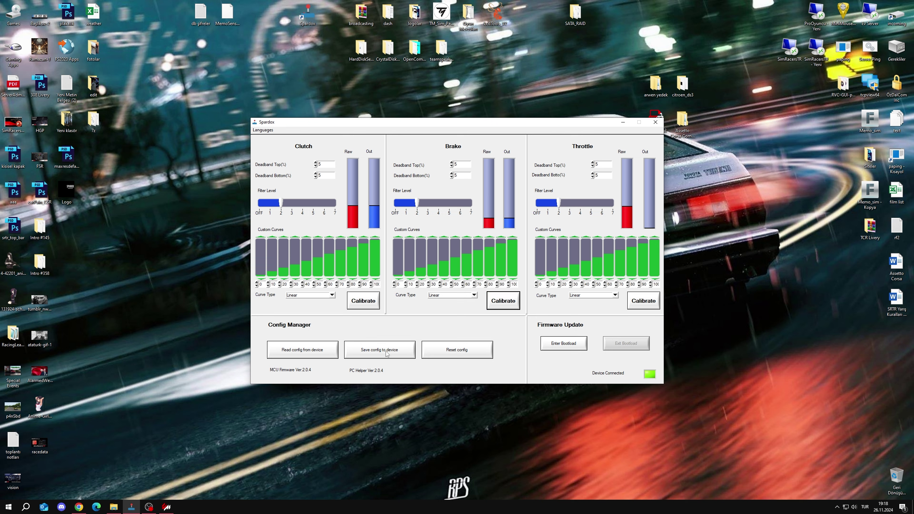
{"action": "left_click", "coordinate": [374, 354]}
Set the brake's top deadband to 20% and its bottom deadband to 10%
{"action": "key", "text": "Tab"}
{"action": "type", "text": "20"}
{"action": "key", "text": "Tab"}
{"action": "type", "text": "10"}
Calibrate the clutch pedal and save the configuration to the device
{"action": "left_click", "coordinate": [366, 304]}
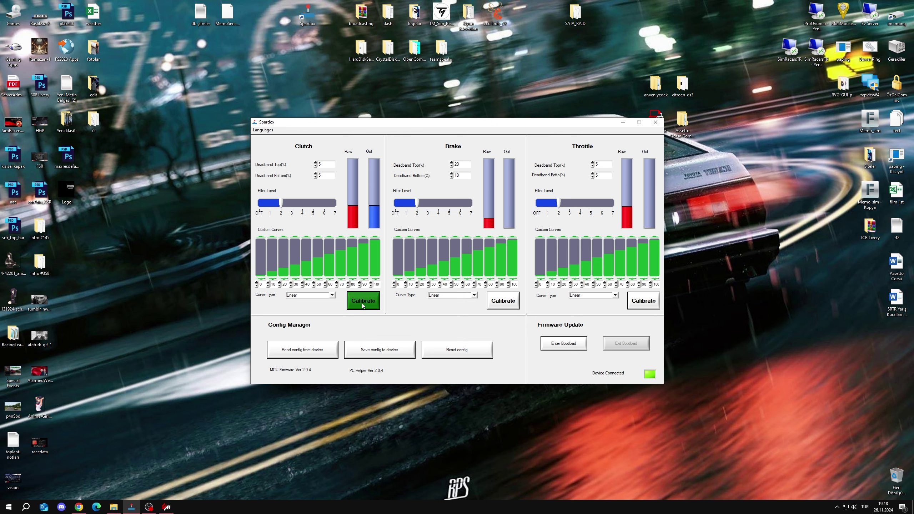
{"action": "left_click", "coordinate": [363, 306]}
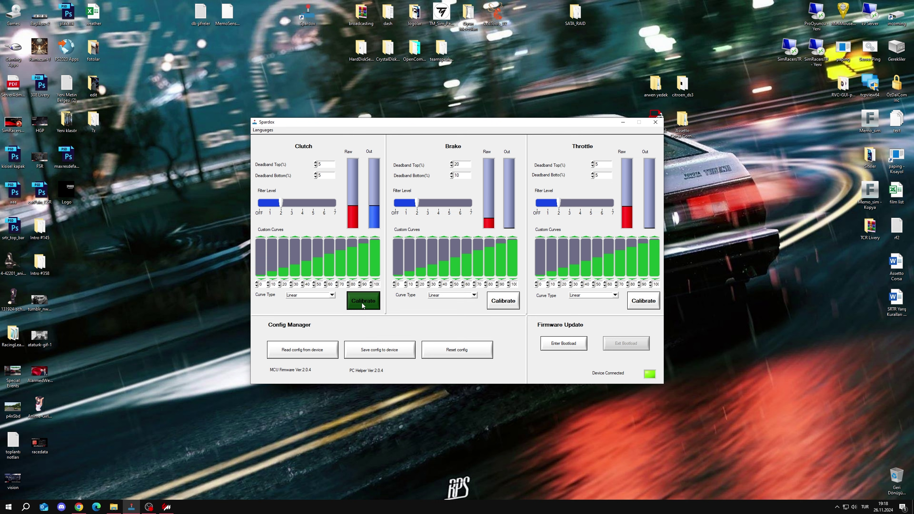
{"action": "left_click", "coordinate": [385, 355]}
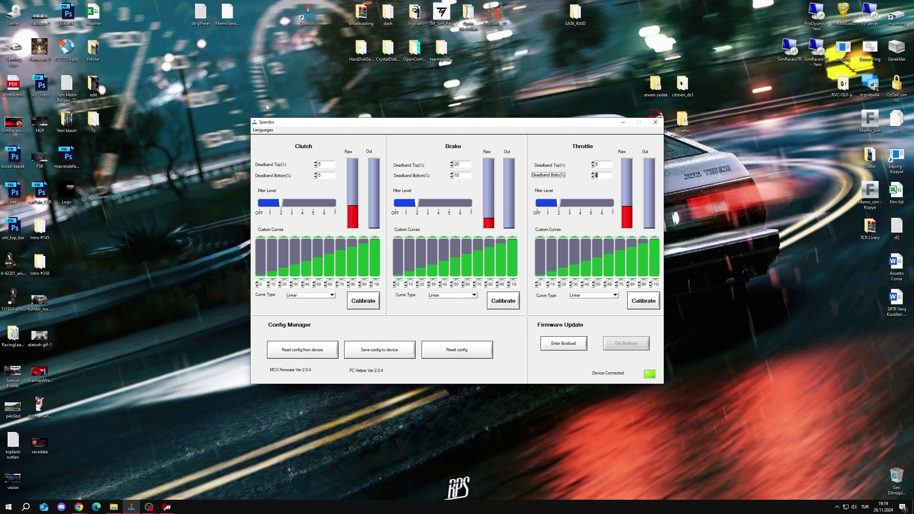
Switch to Content Manager and bind the Spardox SR-GTP throttle to Axle 5, brakes to Axle 4 and clutch to Axle 3
{"action": "left_click", "coordinate": [168, 507]}
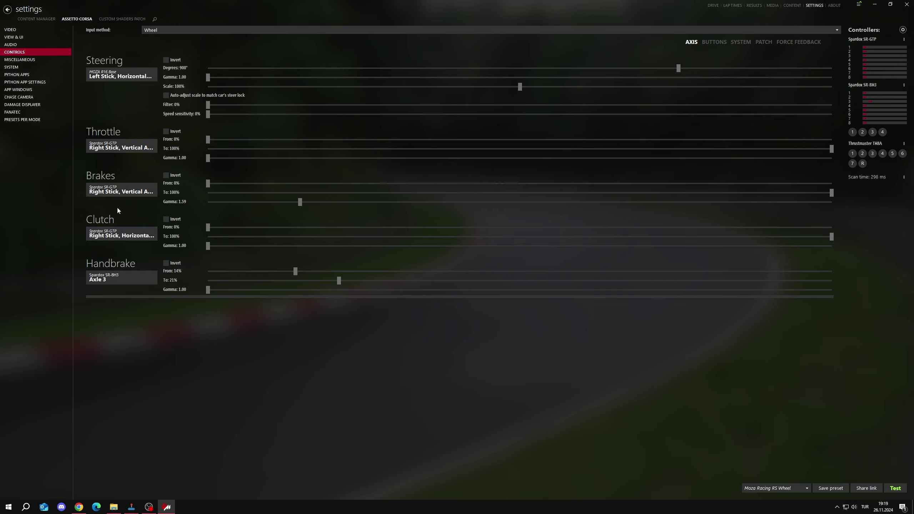
{"action": "left_click", "coordinate": [136, 150]}
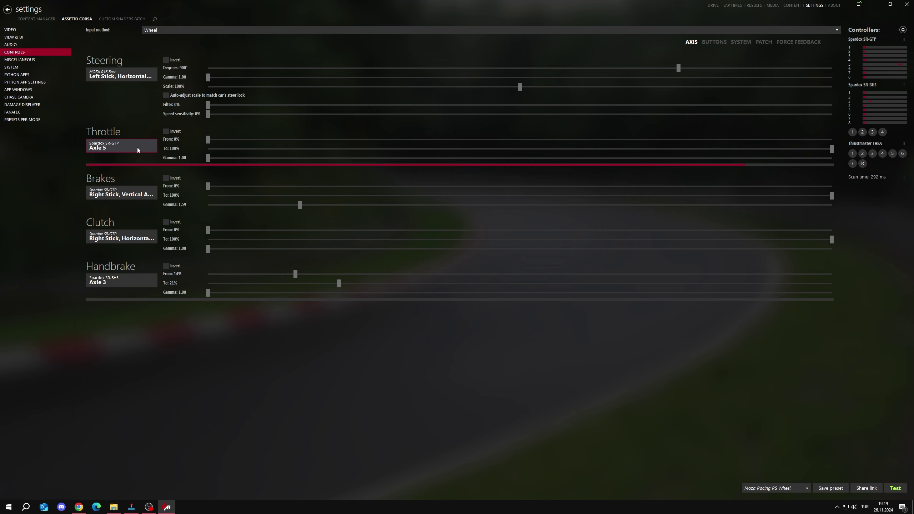
{"action": "left_click", "coordinate": [120, 195]}
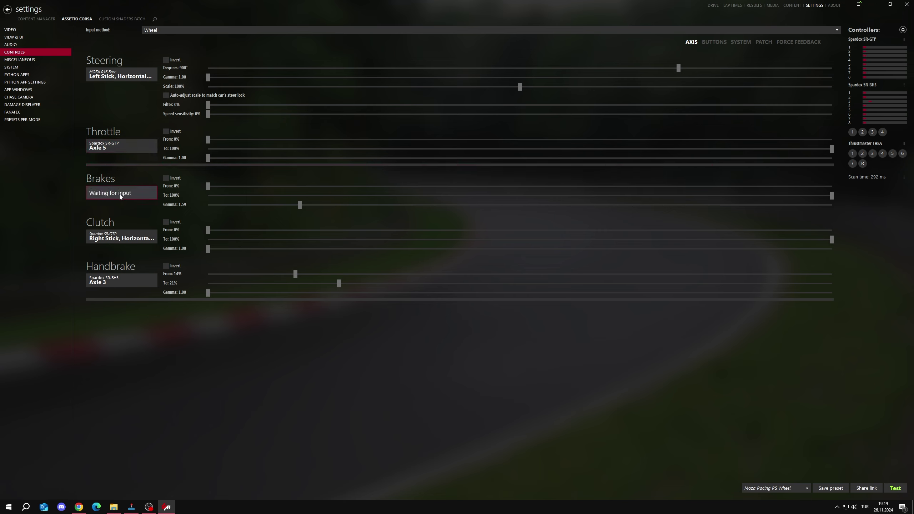
{"action": "left_click", "coordinate": [105, 239]}
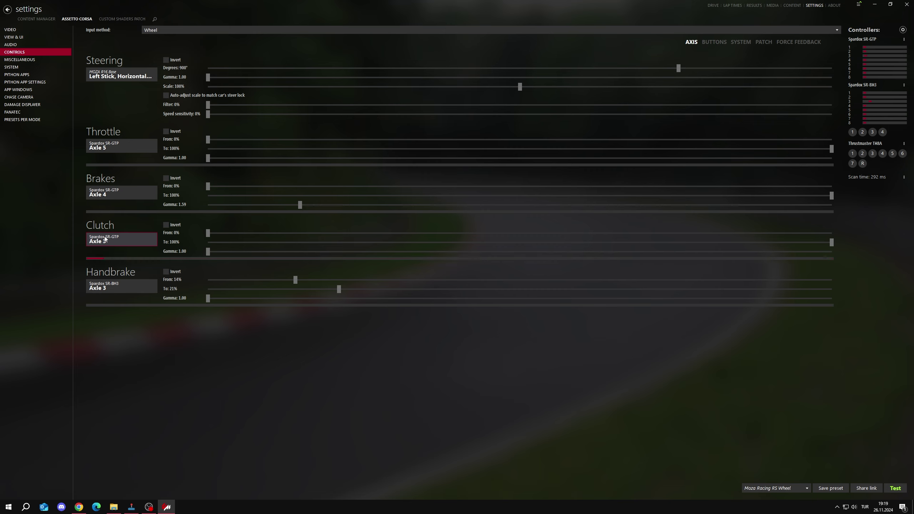